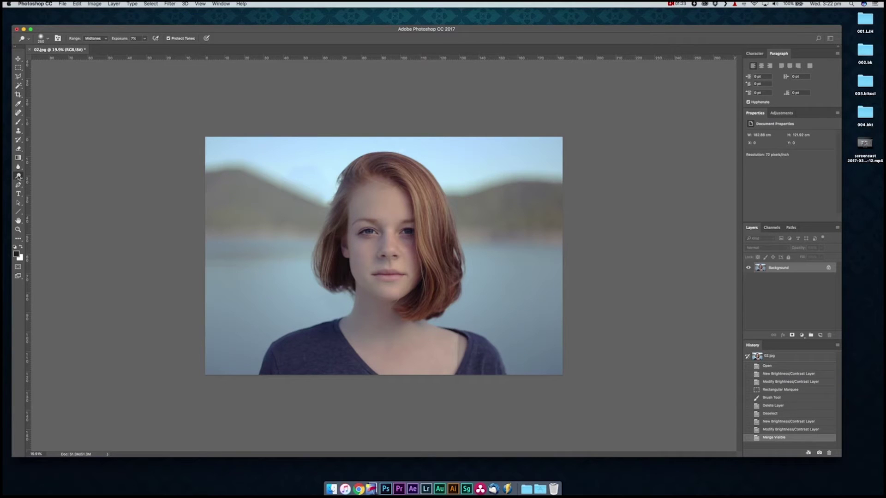
- Activate the Dodge tool, adjust its brush size and keep the range on Midtones
right_click(18, 176)
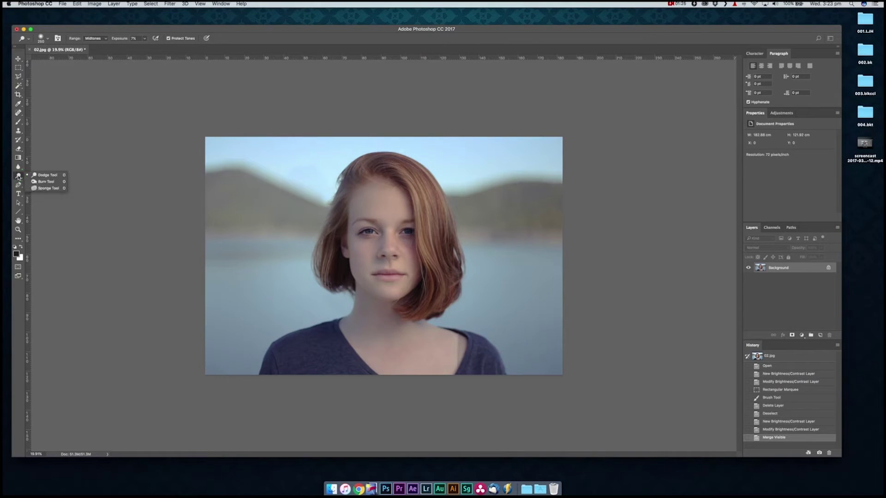
click(44, 176)
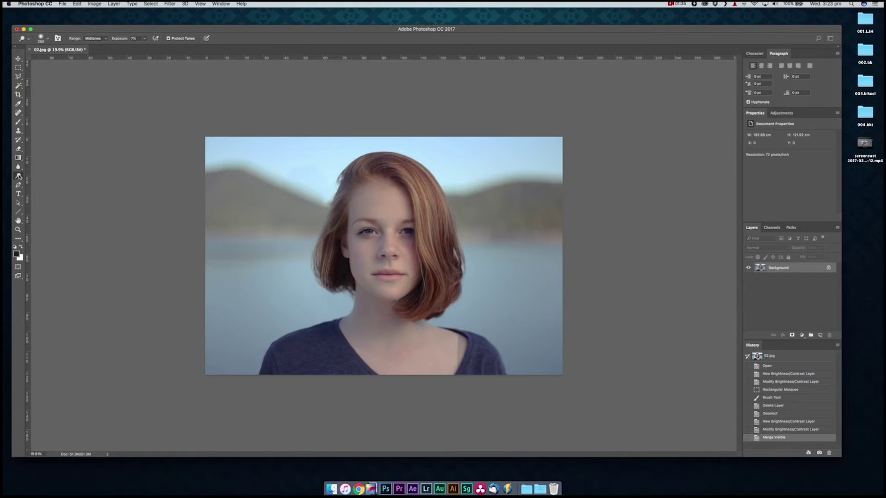
click(49, 39)
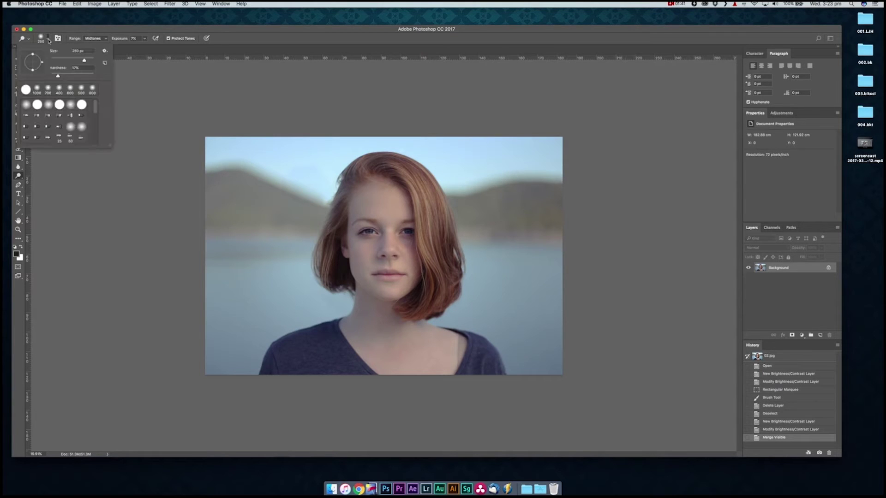
mouse_move(85, 61)
mouse_down()
mouse_move(66, 61)
mouse_move(85, 61)
mouse_move(89, 77)
mouse_move(59, 78)
mouse_up()
click(93, 39)
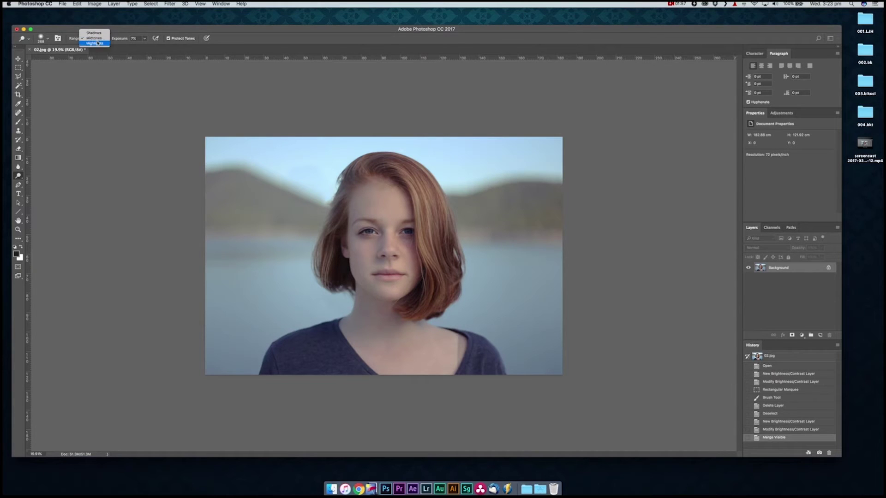
click(115, 32)
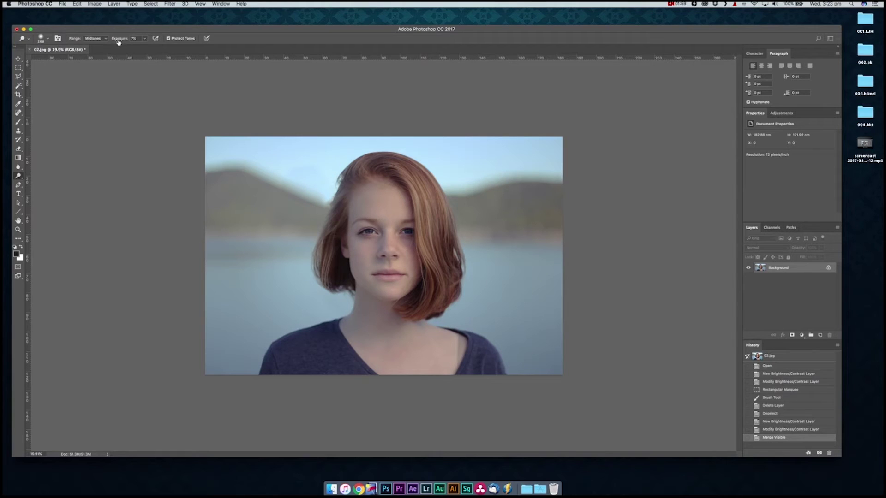
- Set the Dodge tool's exposure to 10% and reduce its brush size to about 184 px
mouse_move(118, 41)
mouse_down()
mouse_move(56, 69)
mouse_move(48, 42)
mouse_up()
click(47, 38)
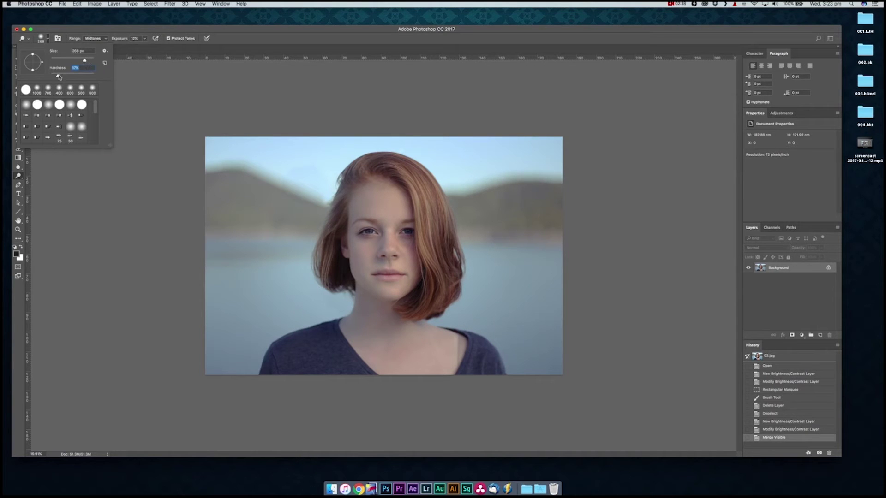
drag(58, 77, 83, 61)
click(89, 30)
click(122, 40)
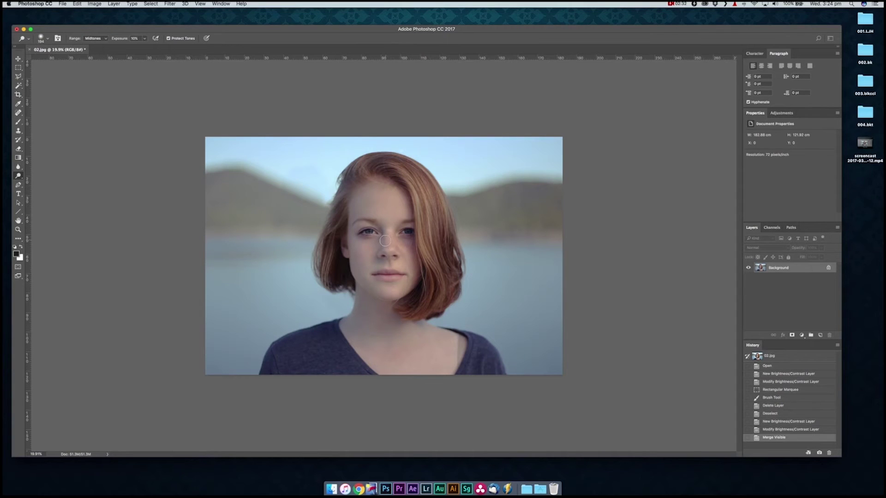
- Enlarge the Dodge brush to 500 px and brighten the skin from the forehead down to the chest
key(bracketright)
key(bracketright)
key(bracketright)
key(bracketright)
key(bracketleft)
key(bracketleft)
key(bracketright)
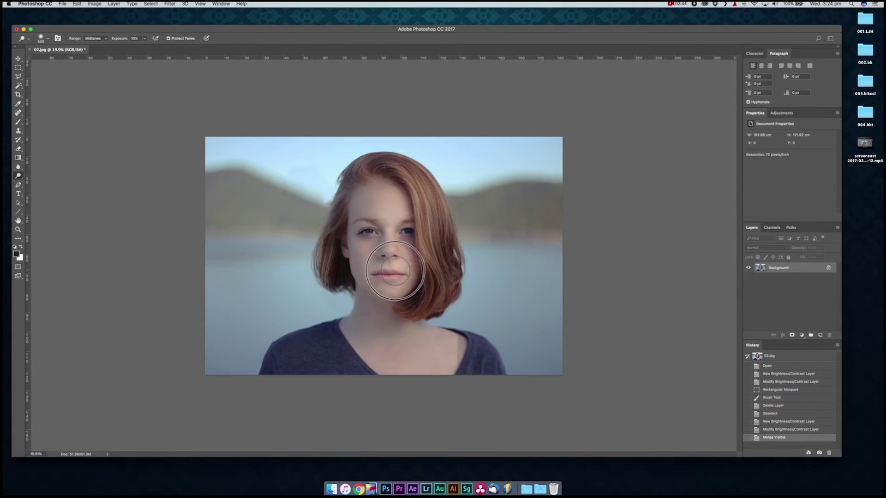
mouse_move(394, 181)
mouse_down()
mouse_move(431, 257)
mouse_move(385, 365)
mouse_move(416, 376)
mouse_move(422, 341)
mouse_move(402, 347)
mouse_up()
- Enlarge the Dodge brush to 700 px and brighten the face, chest and the hair beside the face with further strokes
key(bracketright)
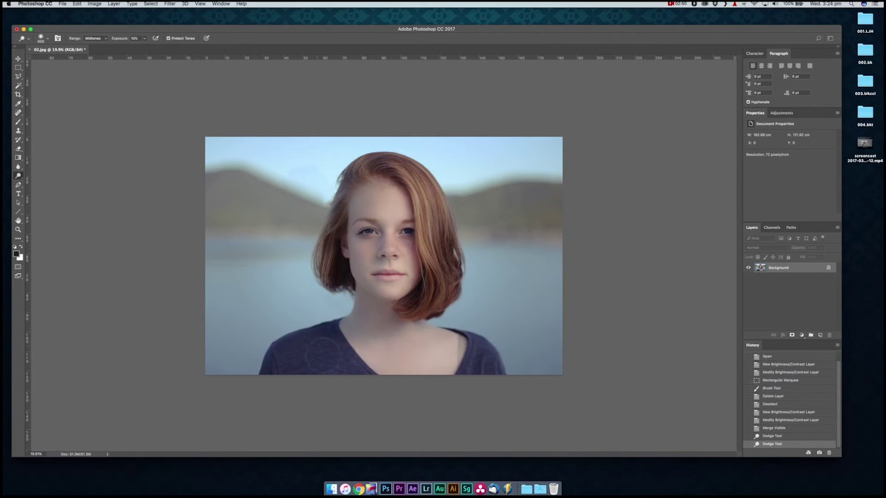
key(bracketright)
mouse_move(410, 211)
mouse_down()
mouse_move(415, 267)
mouse_move(399, 286)
mouse_move(401, 300)
mouse_up()
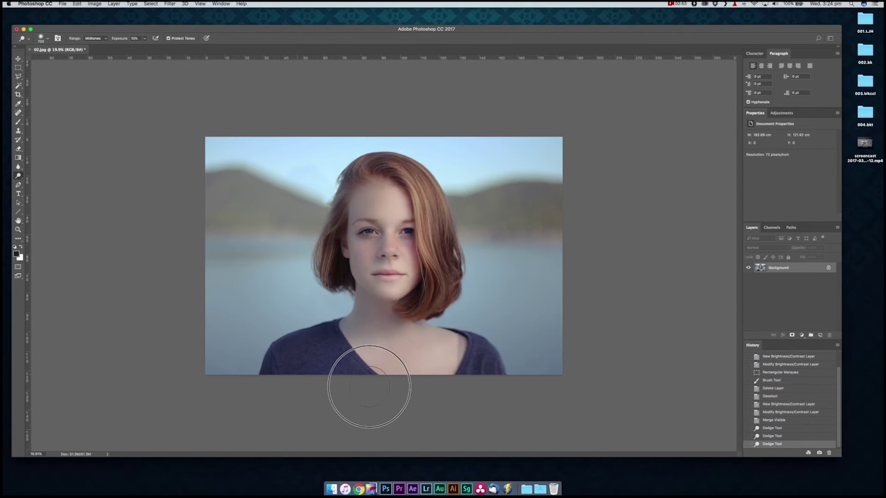
mouse_move(465, 346)
mouse_down()
mouse_move(399, 300)
mouse_move(418, 228)
mouse_move(420, 292)
mouse_move(439, 224)
mouse_move(431, 208)
mouse_move(444, 281)
mouse_move(433, 307)
mouse_move(434, 198)
mouse_move(396, 173)
mouse_up()
drag(395, 173, 431, 249)
drag(365, 245, 367, 277)
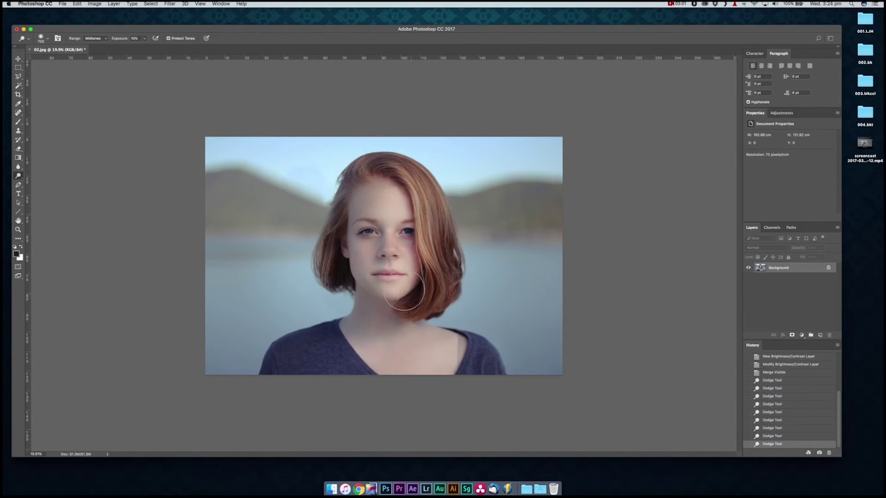
- Compare the photo before and after dodging by switching between the Merge Visible and latest Dodge Tool history states
click(774, 372)
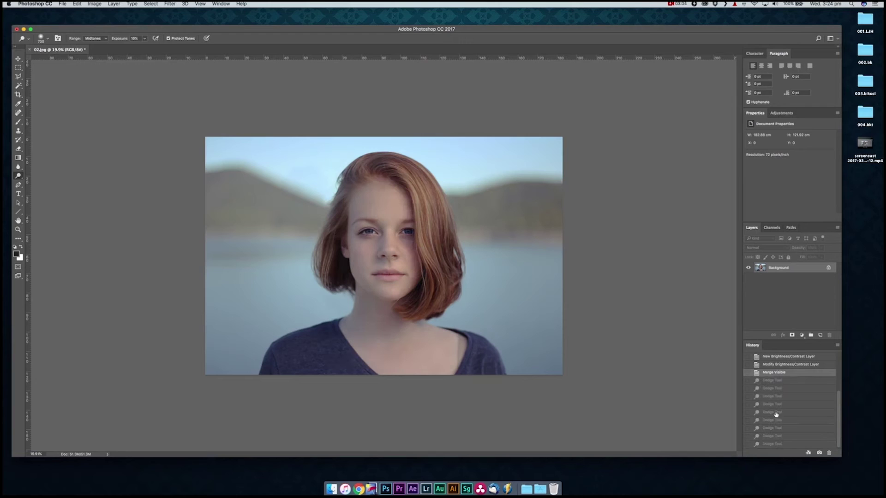
click(773, 445)
click(775, 373)
click(771, 444)
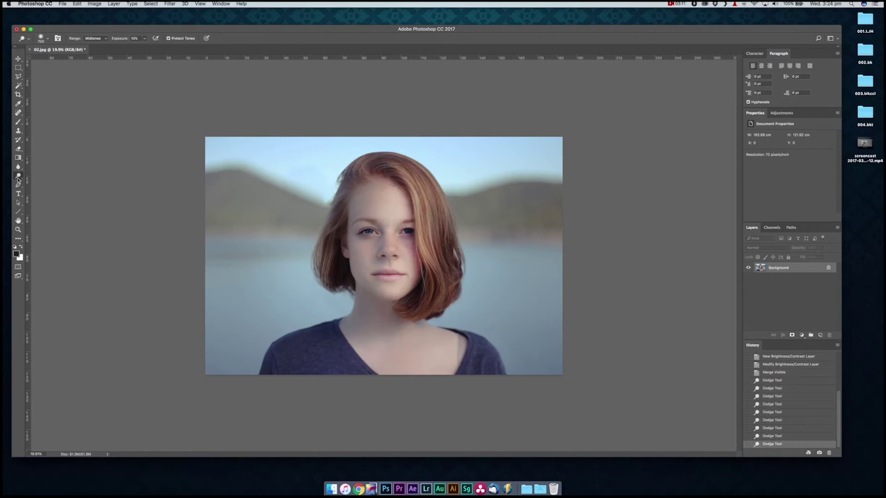
- Switch to the Burn tool and set its range to Midtones
drag(19, 177, 41, 183)
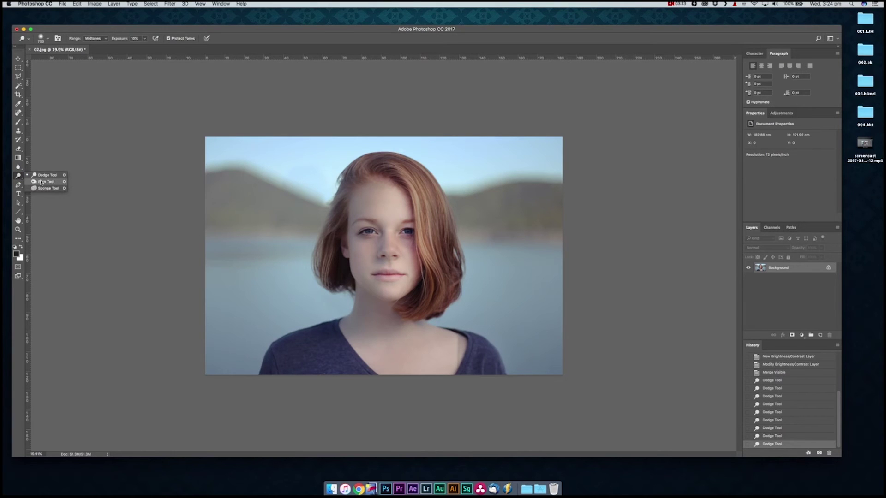
click(48, 166)
click(18, 176)
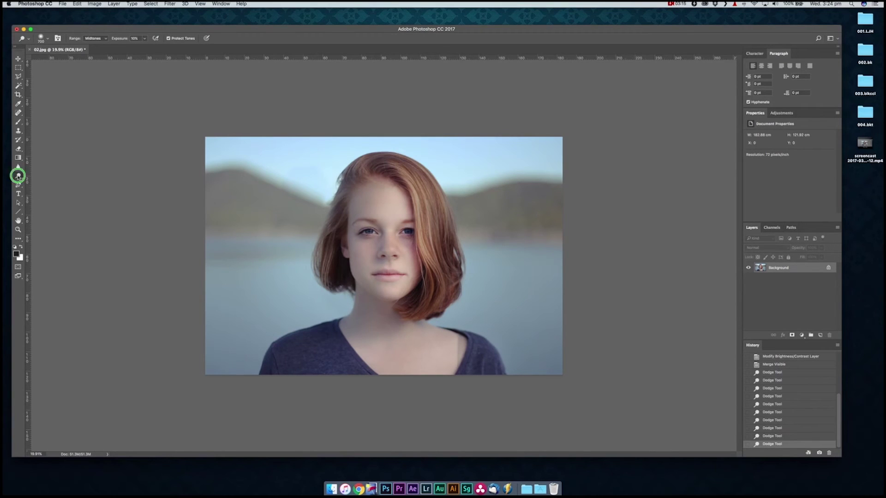
click(43, 181)
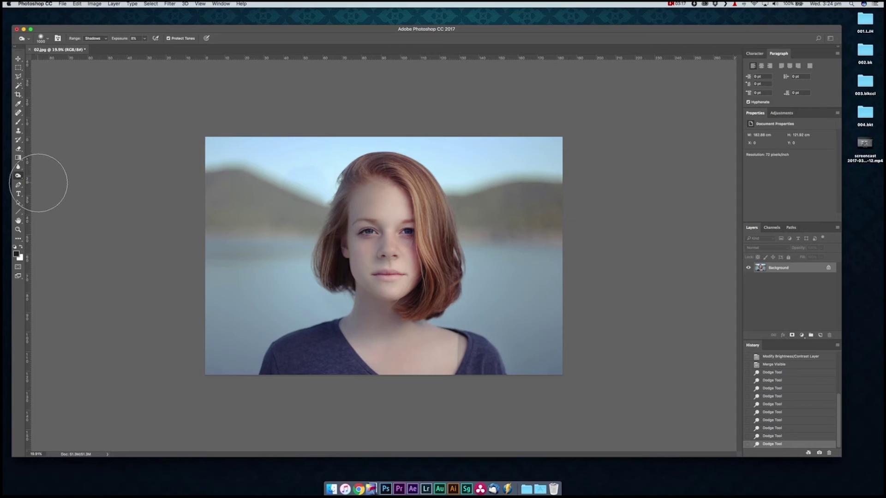
click(92, 39)
click(88, 45)
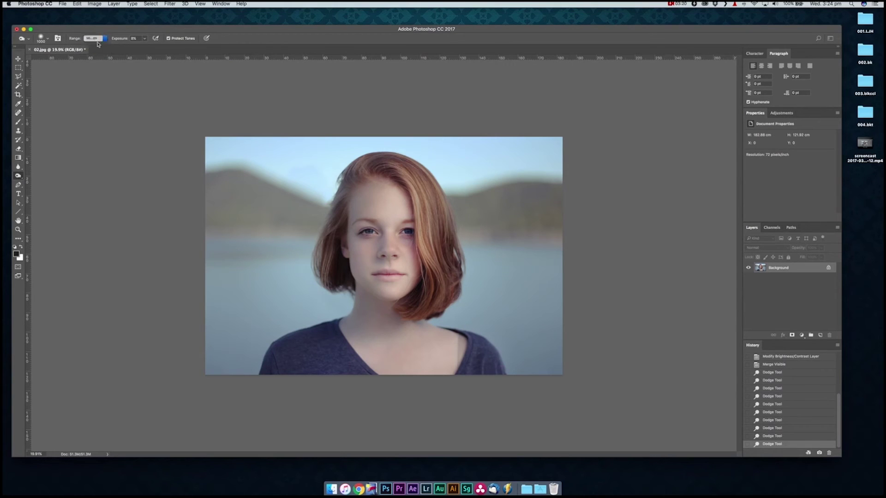
click(48, 39)
click(79, 32)
- Reduce the Burn brush to 900 px and darken the midtones of both sweater shoulders and the hair beside the face
key(bracketleft)
mouse_move(343, 332)
mouse_down()
mouse_move(293, 354)
mouse_move(288, 373)
mouse_up()
drag(475, 367, 475, 365)
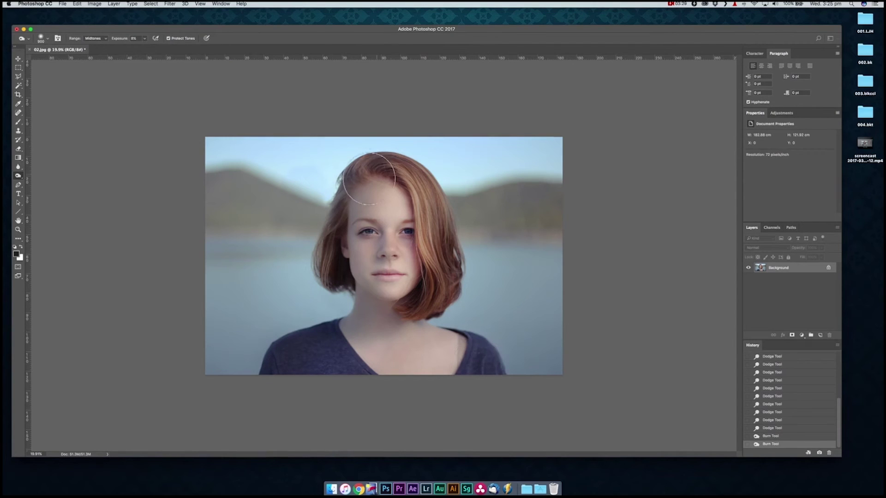
drag(337, 253, 347, 277)
drag(345, 240, 350, 221)
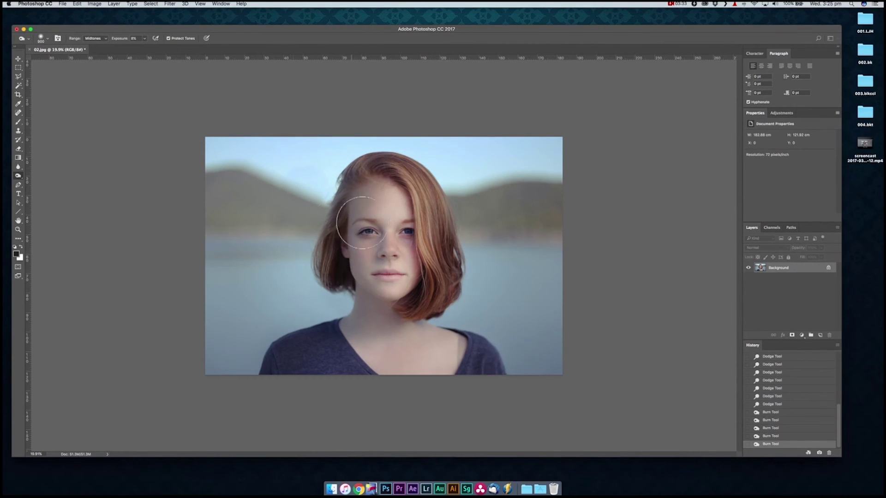
- Set the Burn range to Shadows and exposure to 6%, then darken the hair with a smaller brush
click(94, 39)
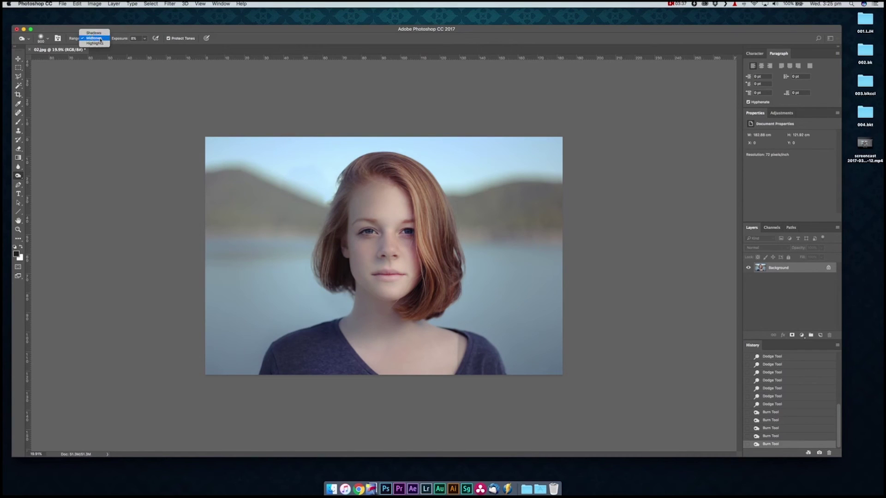
click(93, 31)
drag(118, 39, 116, 38)
key(bracketleft)
key(bracketleft)
mouse_move(331, 240)
mouse_down()
mouse_move(354, 180)
mouse_move(384, 176)
mouse_move(386, 150)
mouse_move(433, 205)
mouse_move(433, 271)
mouse_move(445, 296)
mouse_move(421, 316)
mouse_move(431, 214)
mouse_up()
- Adjust the Burn brush size and darken the shadows across both eyes
key(bracketleft)
key(bracketleft)
key(bracketright)
key(bracketright)
key(bracketright)
key(bracketright)
drag(364, 232, 408, 237)
- Burn the shadows of the right-hand background hills and the hair on both sides of the head
drag(455, 210, 549, 205)
drag(453, 247, 452, 243)
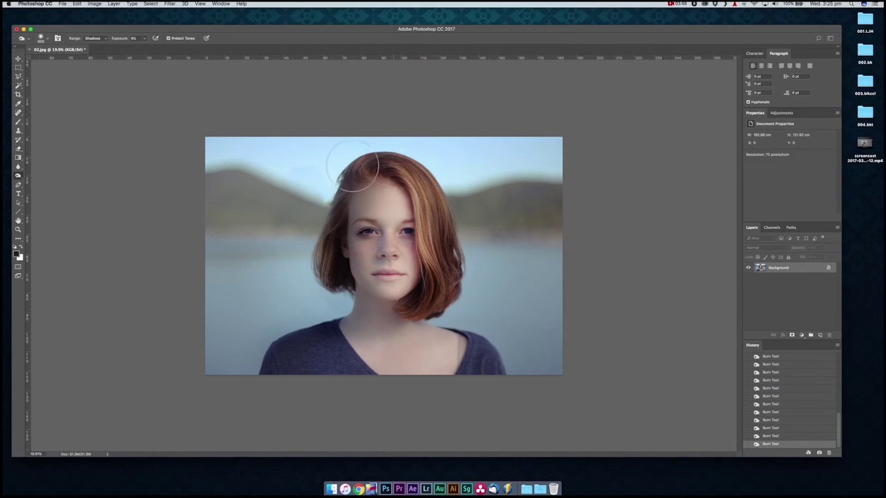
drag(322, 222, 324, 268)
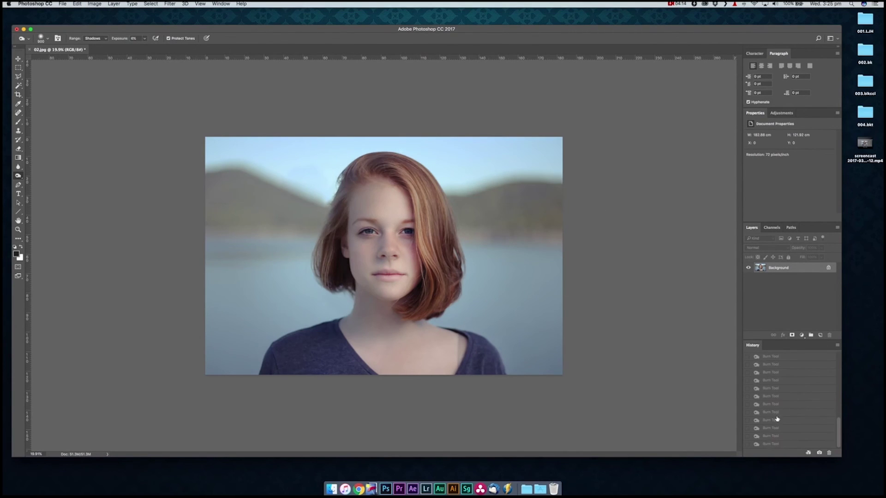
- Compare the photo before and after burning using the history states, returning to the latest Burn Tool state
click(770, 443)
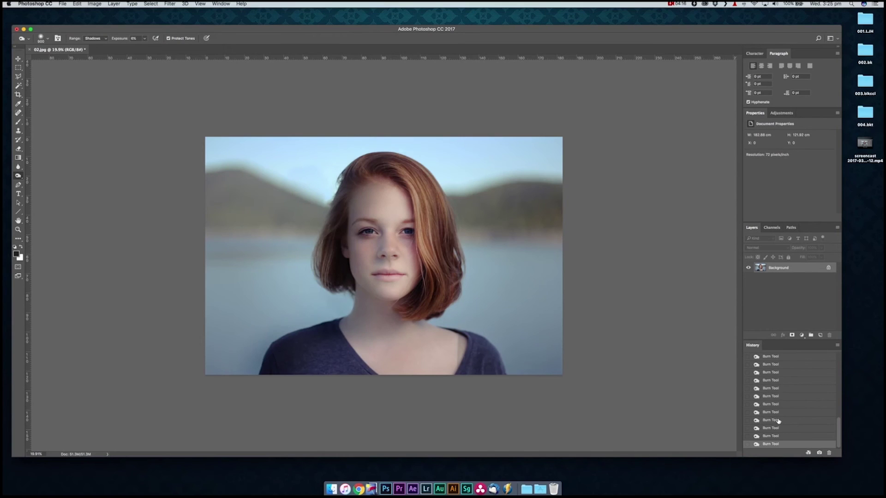
scroll(777, 419, up, 4)
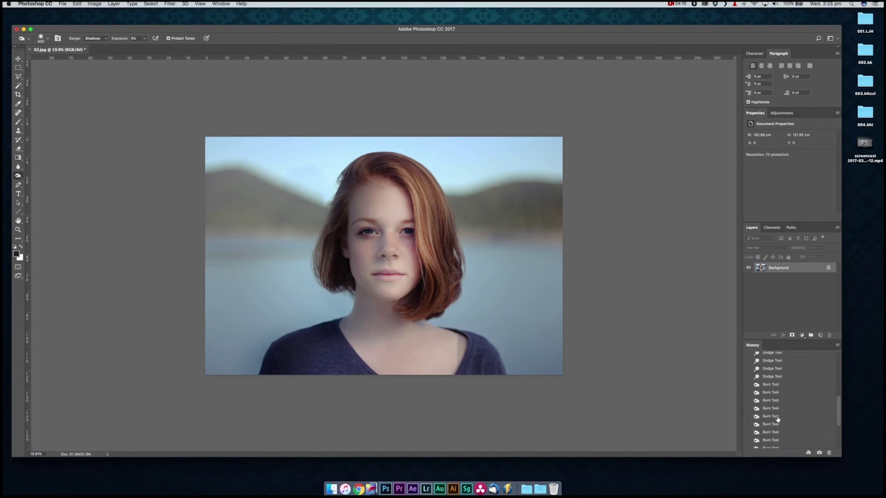
click(771, 379)
scroll(771, 381, down, 3)
click(770, 444)
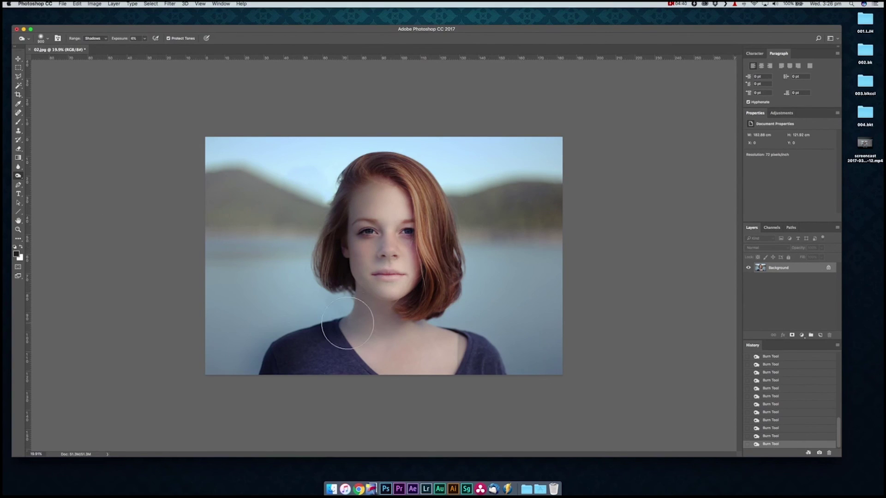
- Compare the photo before all dodging and burning with the final retouch, ending on the latest Burn Tool state
scroll(778, 377, up, 10)
click(778, 361)
scroll(777, 377, down, 10)
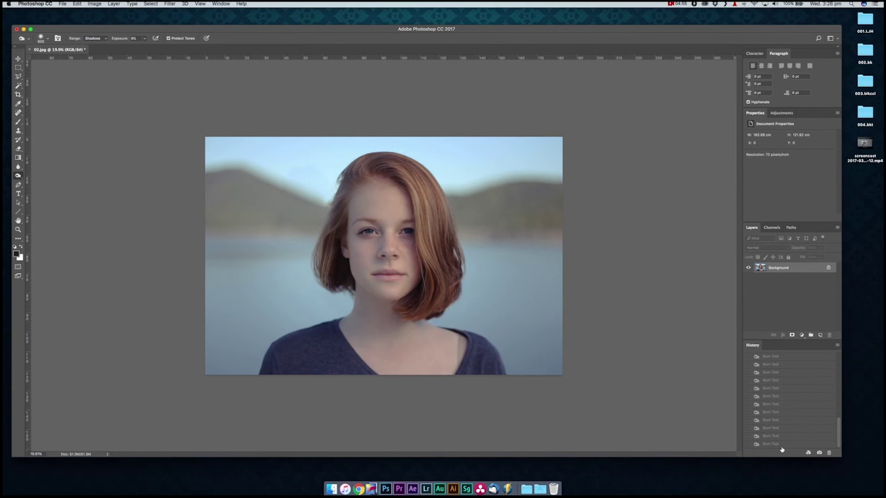
click(779, 444)
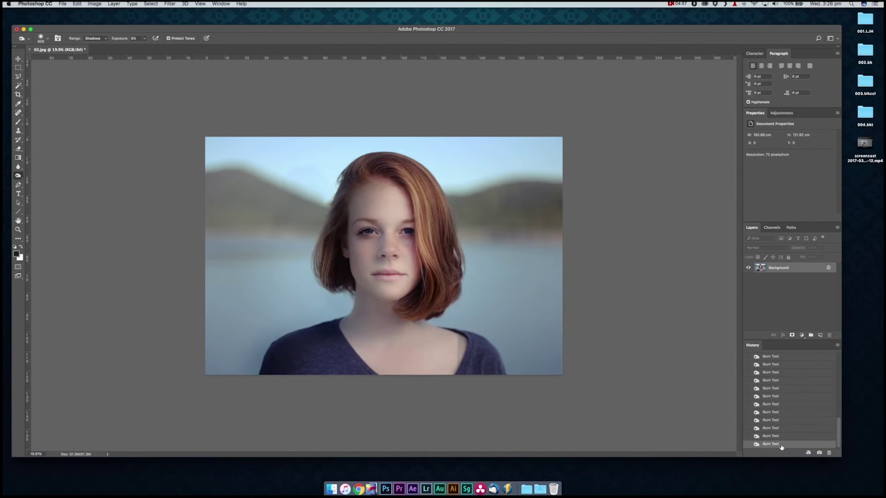